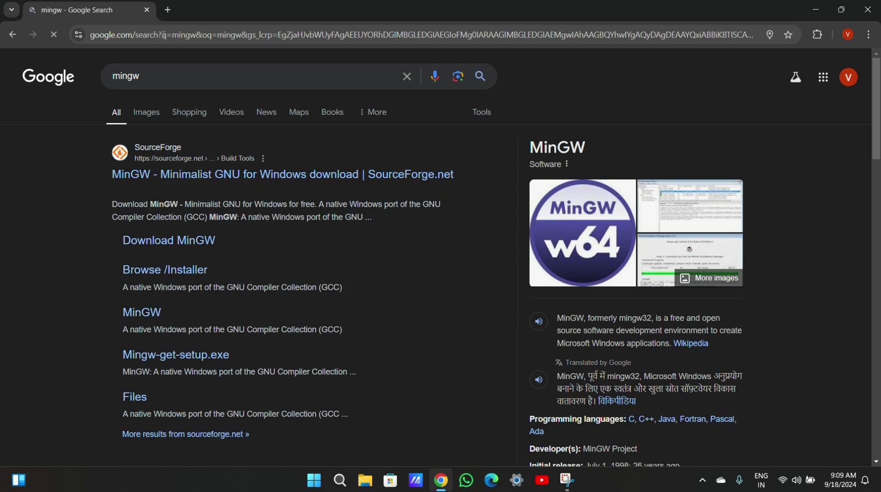
Step: Download the MinGW installer from its SourceForge project page and show the recent downloads
left_click(175, 179)
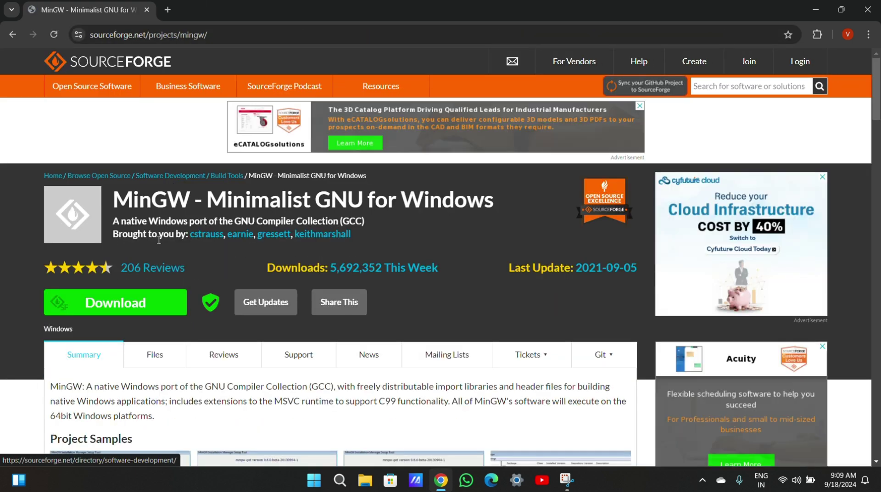
left_click(115, 312)
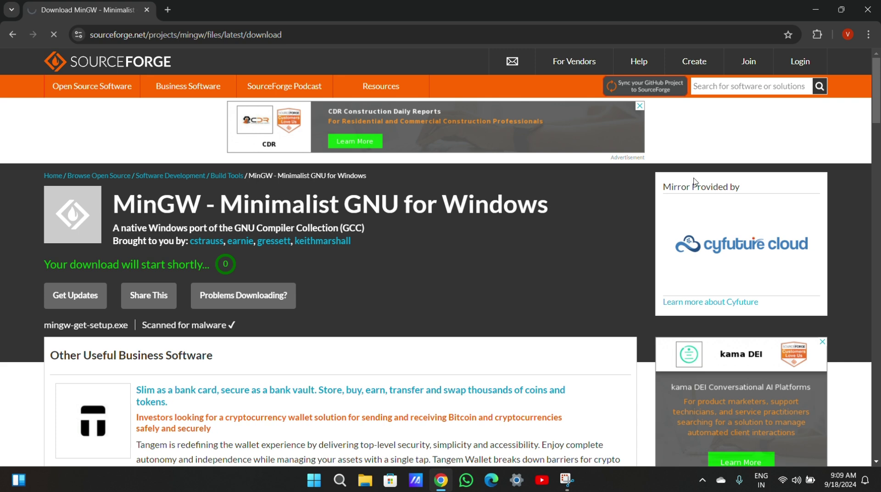
left_click(828, 36)
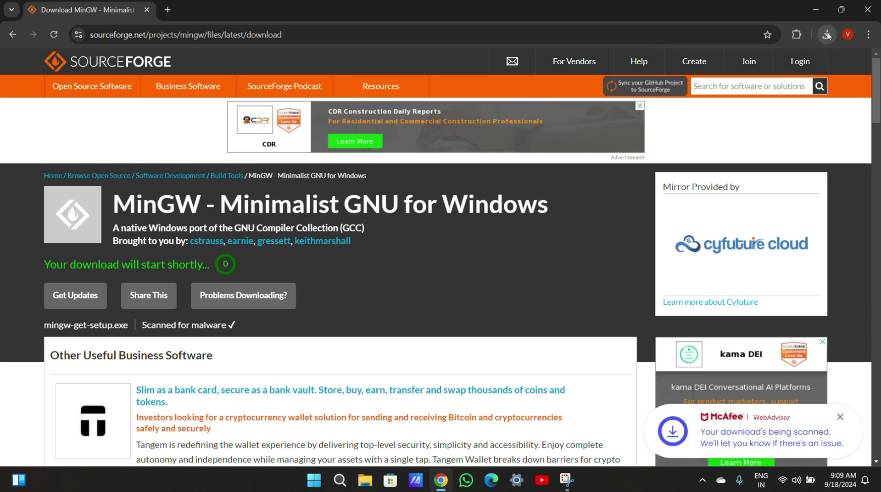
left_click(828, 36)
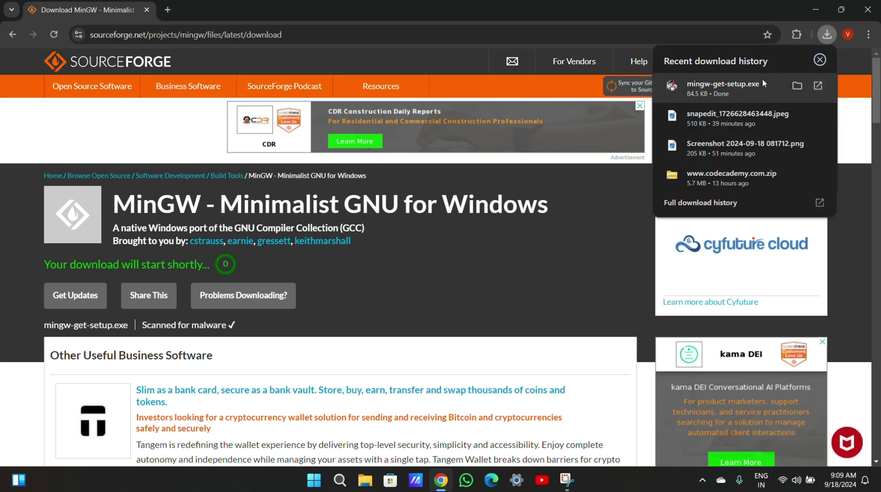
Step: Return to the Google results and search for "vscode" instead of "mingw"
left_click(12, 36)
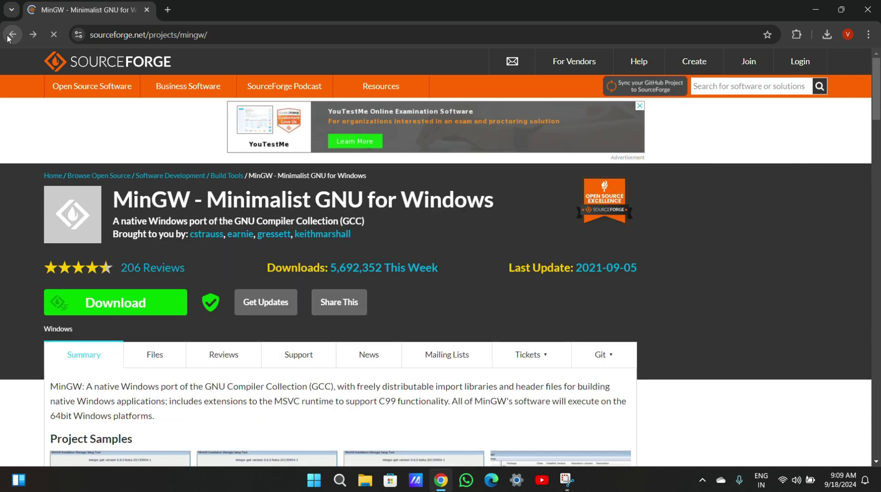
left_click(12, 36)
left_click(163, 77)
key("BackSpace")
key("BackSpace")
key("BackSpace")
key("BackSpace")
key("BackSpace")
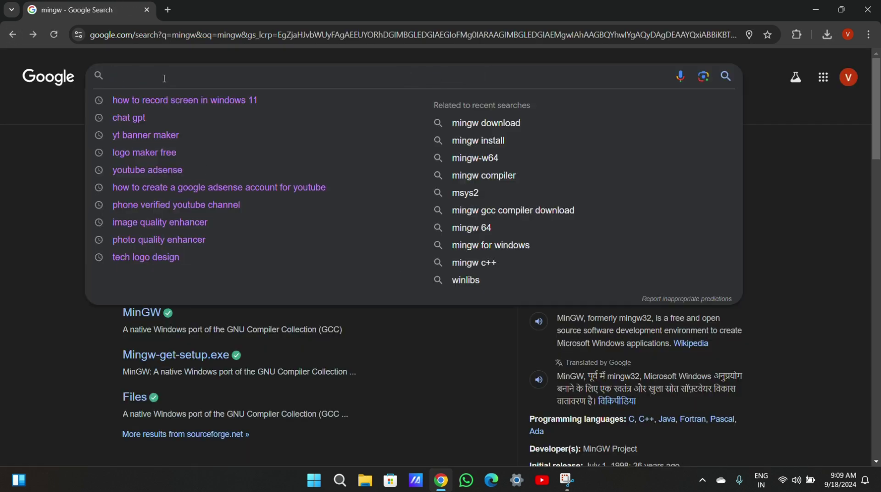
type("vscode")
key("Return")
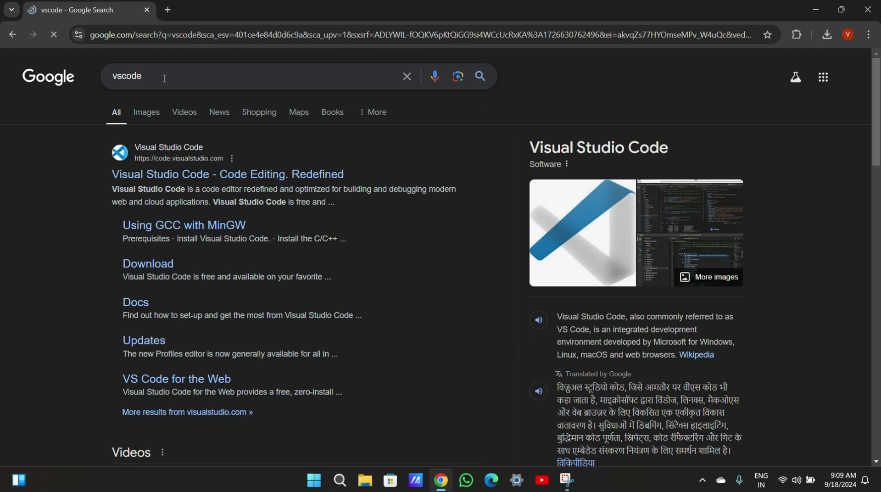
Step: Download Visual Studio Code for Windows from its official website and launch the downloaded VSCodeUserSetup-x64-1.93.1 installer
left_click(196, 174)
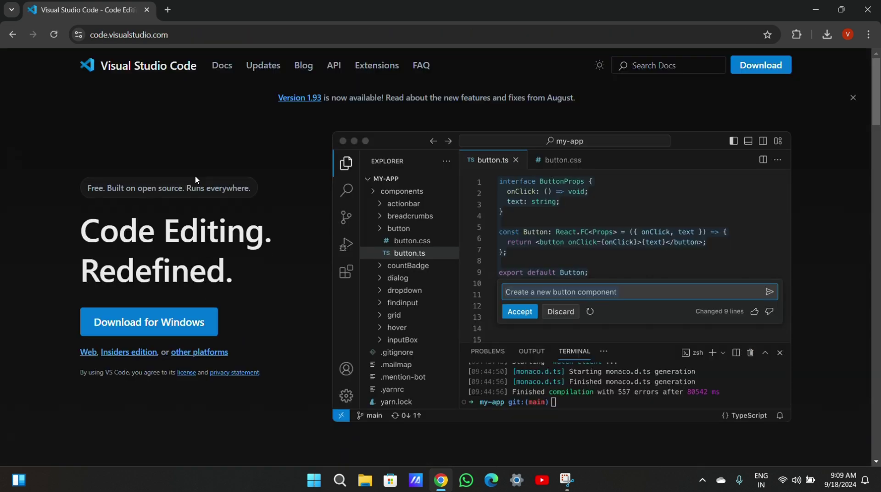
left_click(154, 330)
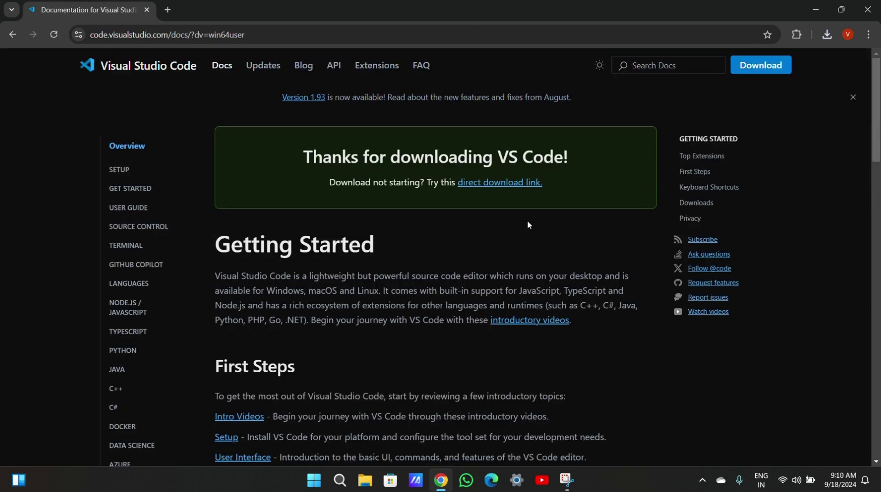
left_click(827, 36)
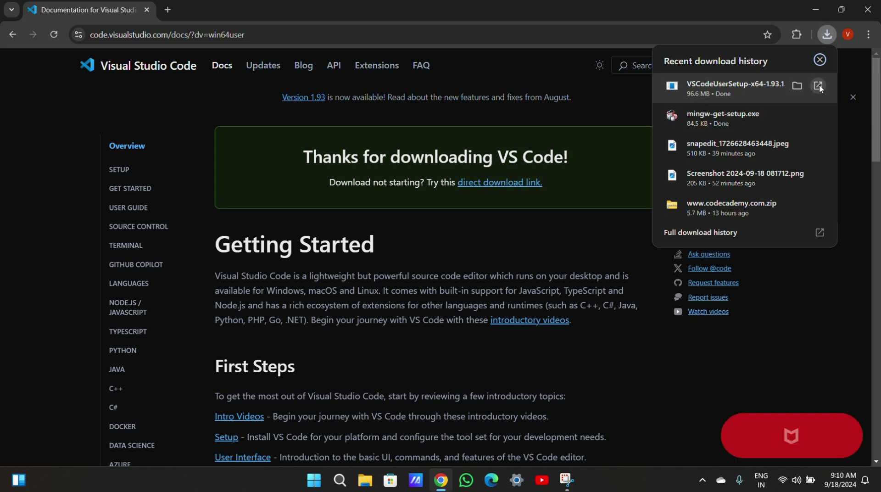
left_click(819, 85)
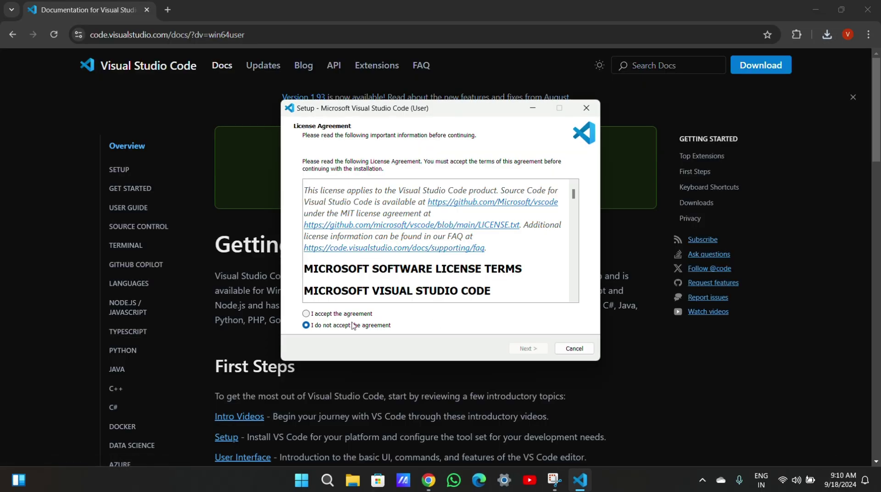
Step: Accept the Visual Studio Code license agreement and keep the default destination and Start Menu folder
left_click(306, 314)
left_click(525, 349)
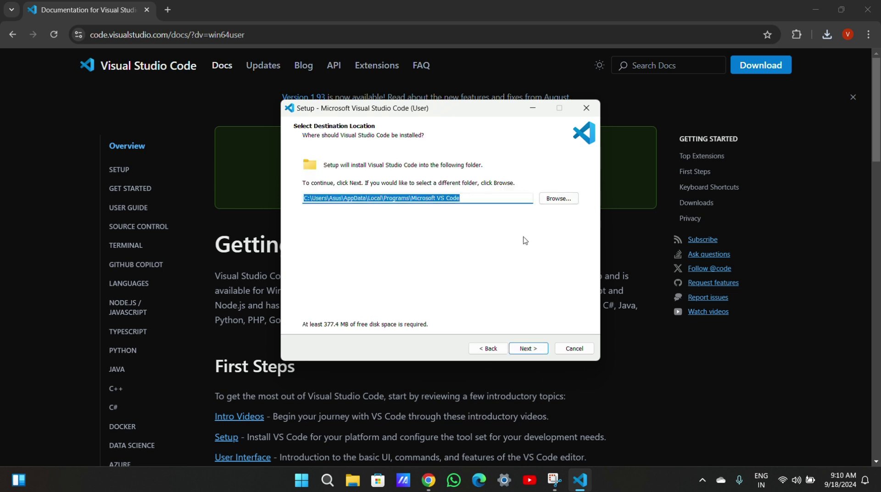
left_click(530, 350)
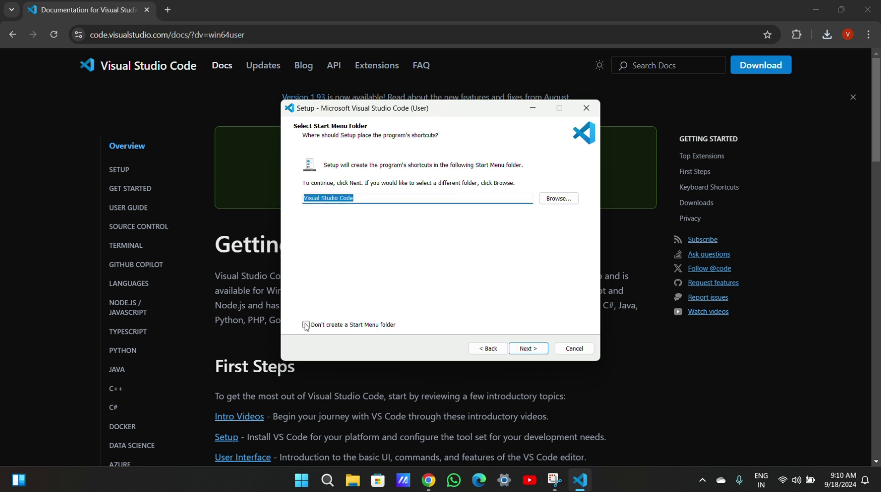
left_click(529, 350)
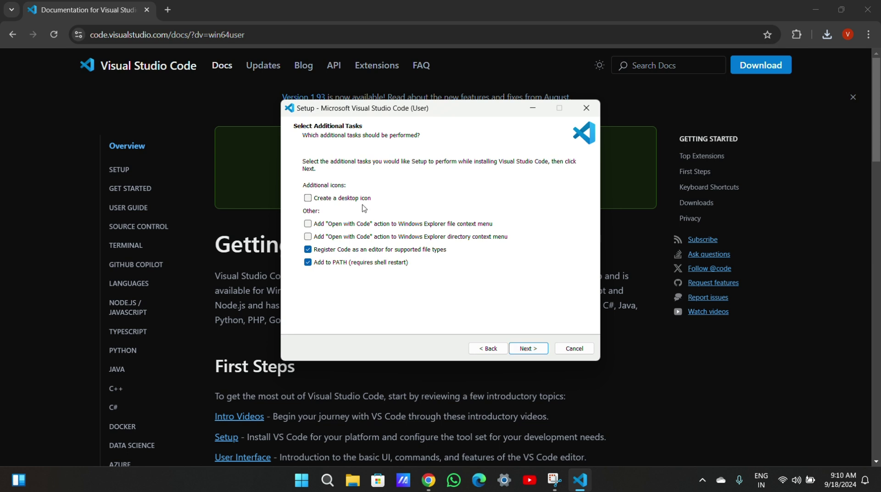
Step: Install Visual Studio Code with the "Open with Code" file context menu action, launch it and close the leftover HTML file
left_click(308, 223)
left_click(529, 349)
left_click(529, 349)
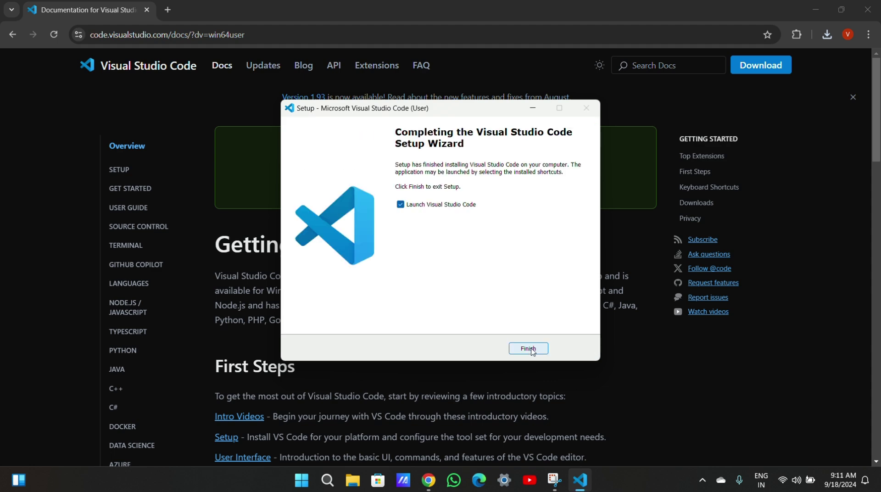
left_click(529, 349)
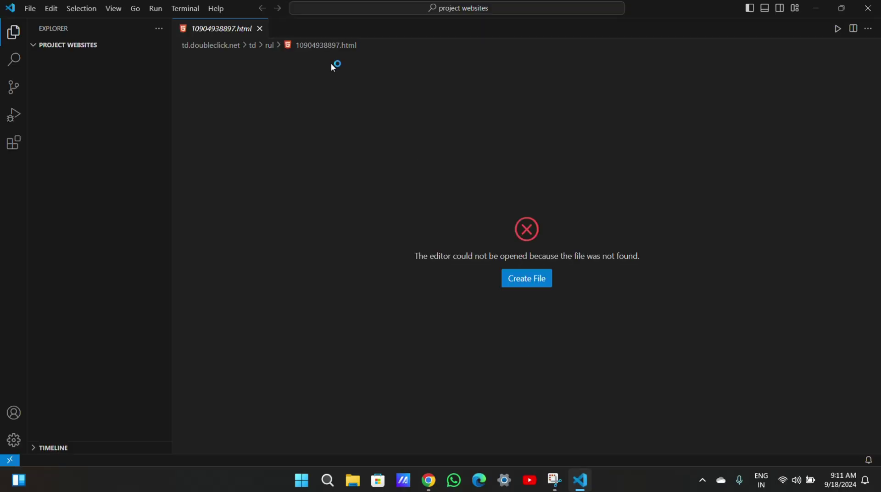
left_click(260, 29)
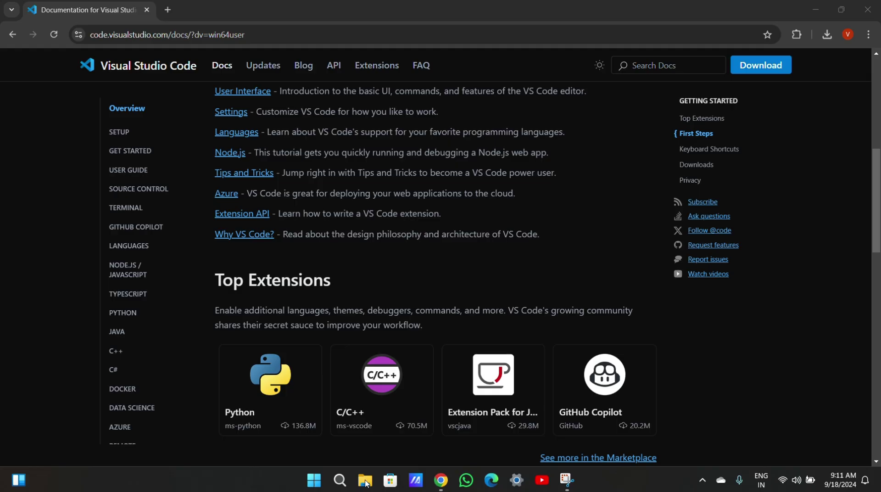
Step: Open the Downloads folder in File Explorer and run mingw-get-setup
key("super+e")
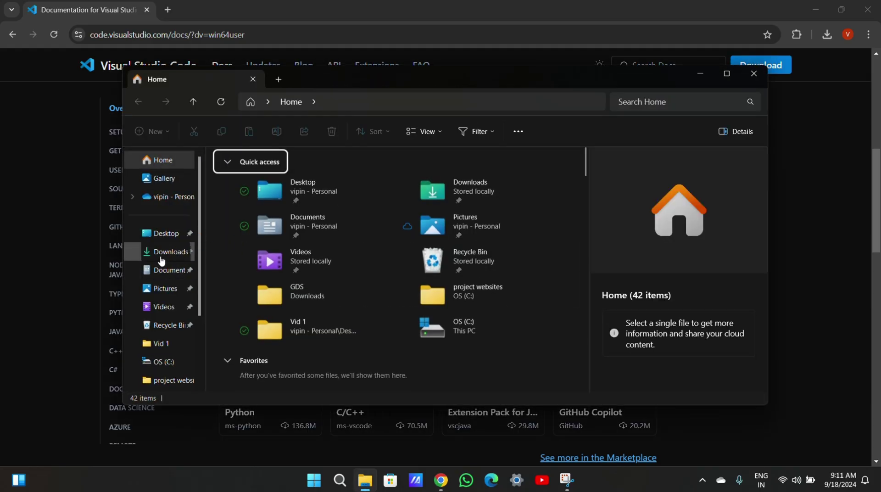
left_click(161, 258)
double_click(276, 187)
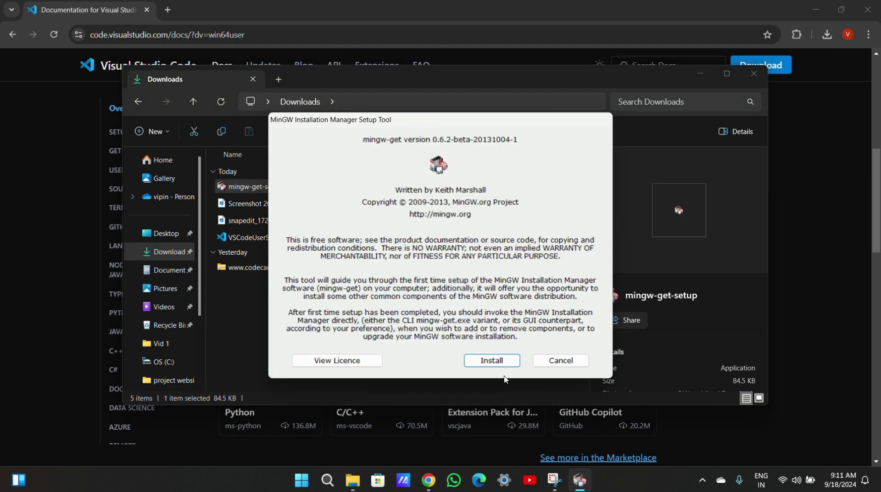
Step: Reinstall the MinGW Installation Manager in C:\MinGW with the default preferences and continue to its package list
left_click(492, 362)
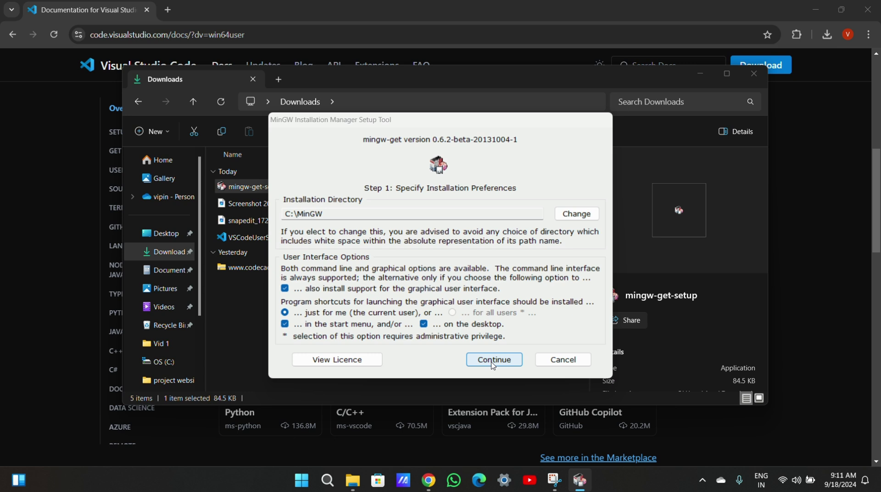
left_click(492, 361)
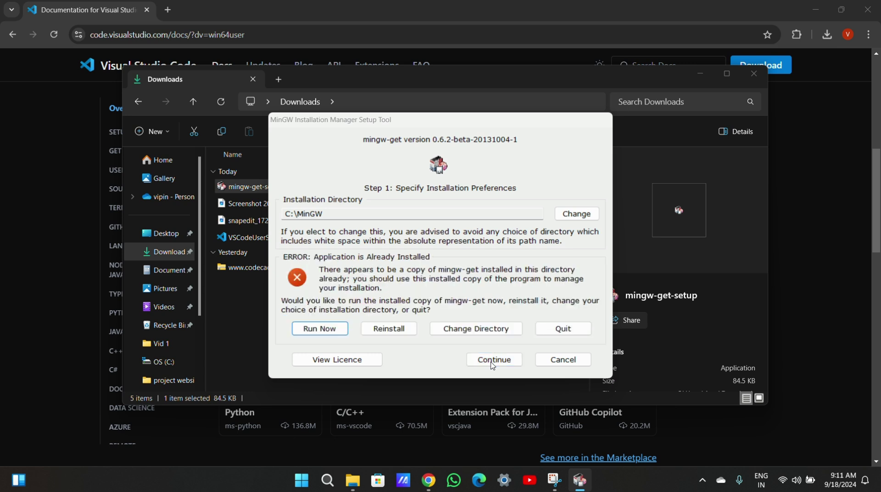
left_click(395, 330)
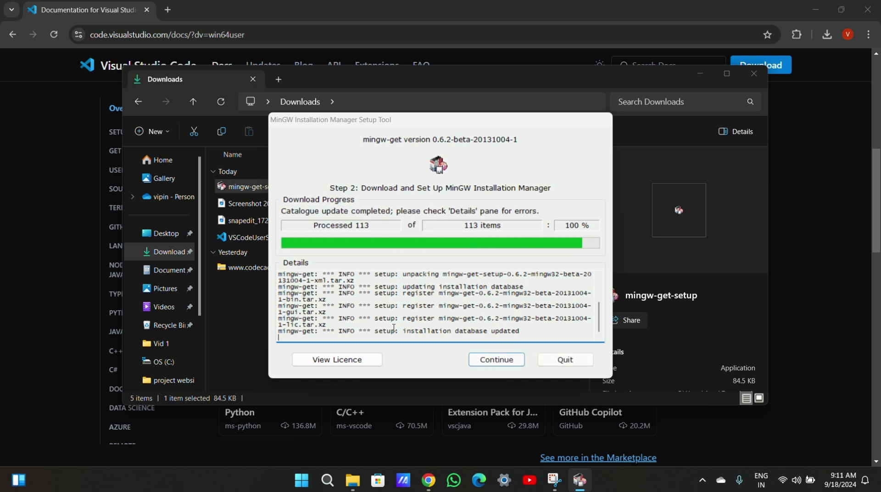
left_click(496, 360)
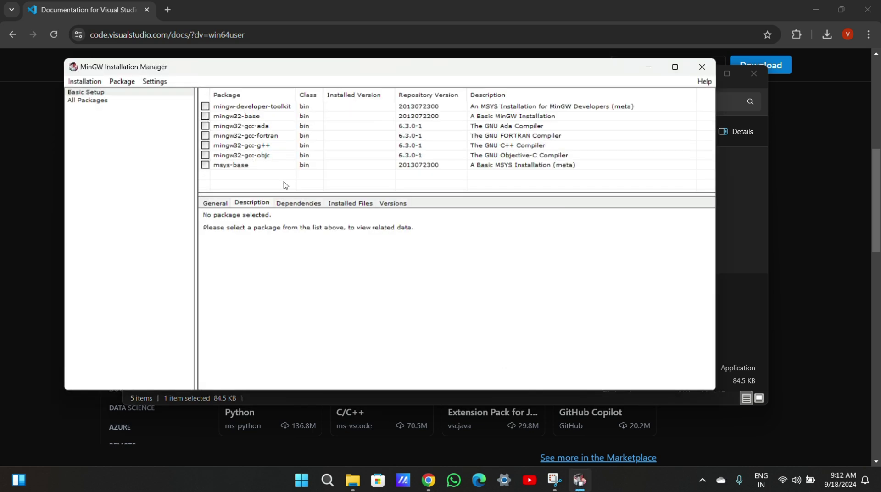
Step: Mark the mingw-developer-toolkit and mingw32-base packages for installation
left_click_drag(243, 74, 271, 81)
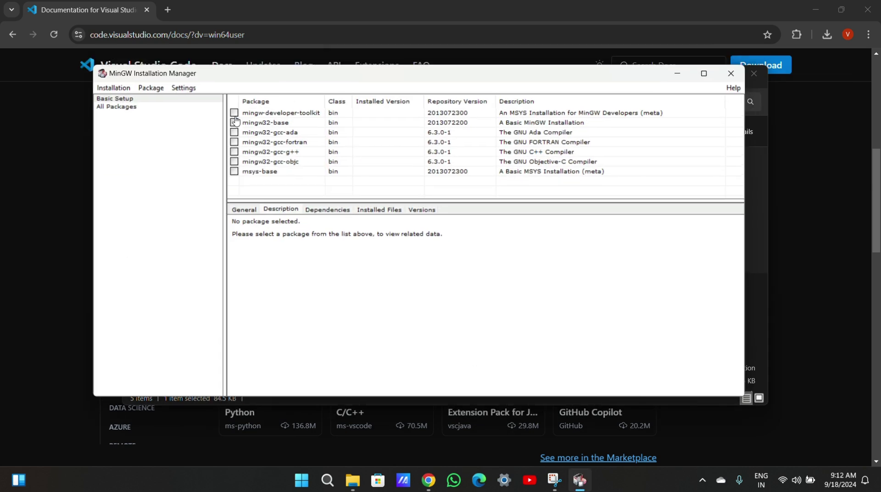
right_click(235, 114)
left_click(282, 134)
left_click(275, 162)
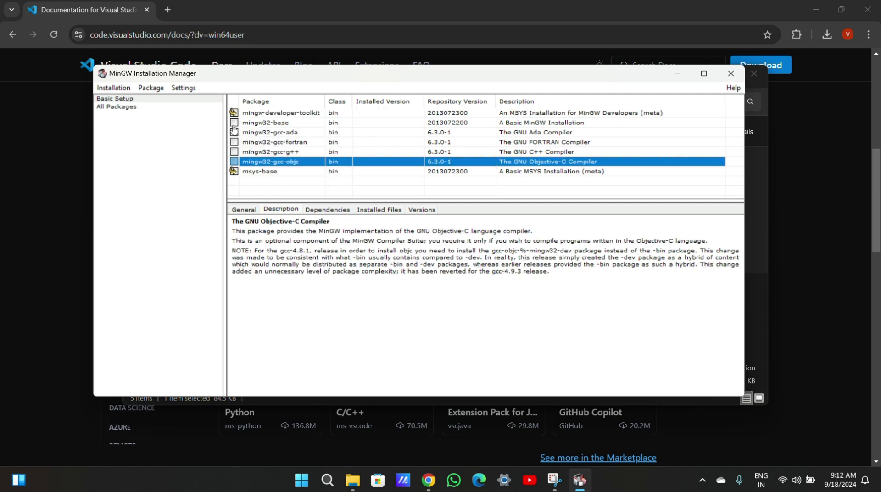
right_click(232, 123)
left_click(278, 146)
Step: Mark the four compiler packages mingw32-gcc-ada, mingw32-gcc-fortran, mingw32-gcc-g++ and mingw32-gcc-objc for installation
right_click(233, 133)
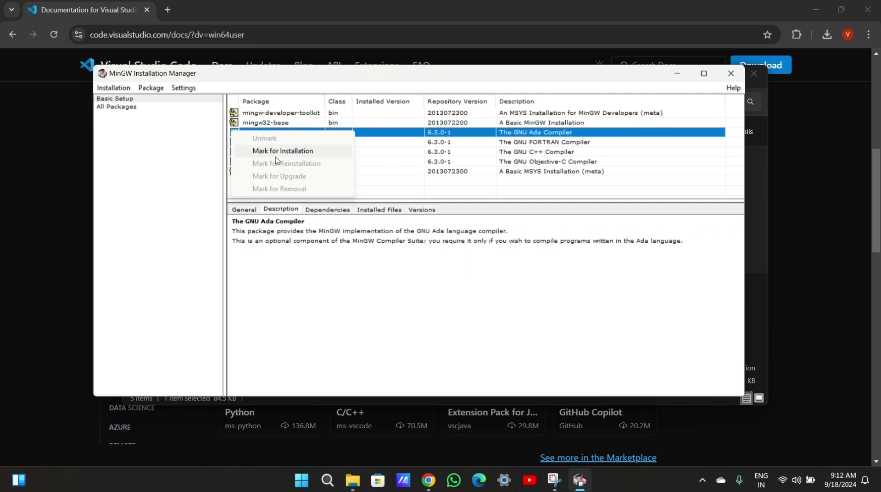
left_click(273, 153)
right_click(233, 144)
left_click(276, 163)
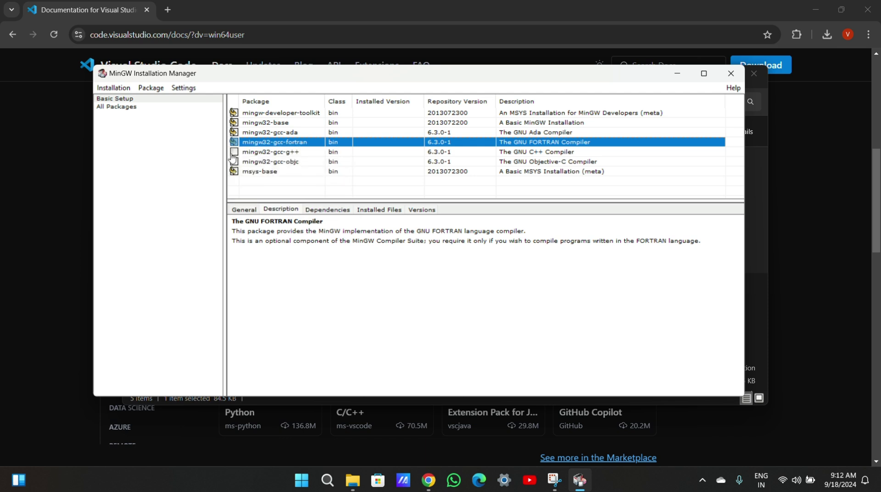
right_click(233, 155)
left_click(281, 174)
right_click(233, 162)
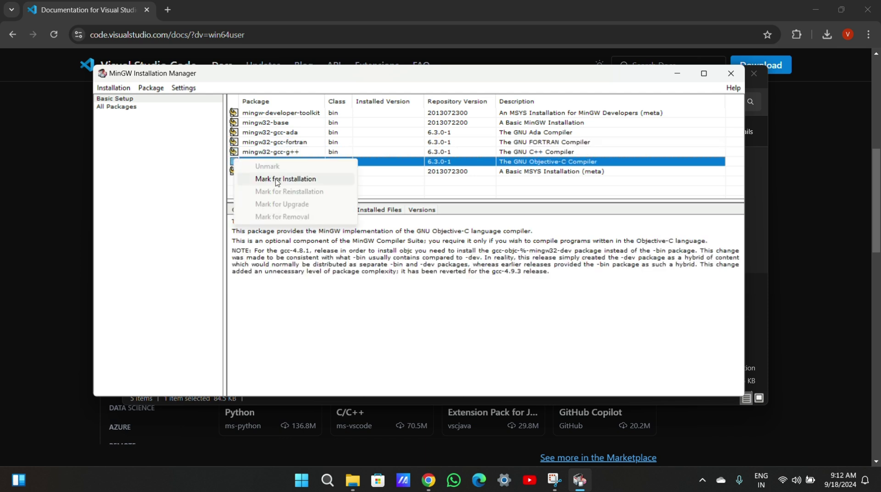
left_click(277, 183)
Step: Apply the pending MinGW package installations, minimize the browser, and close the MinGW Installation Manager and Downloads windows when finished
left_click(113, 88)
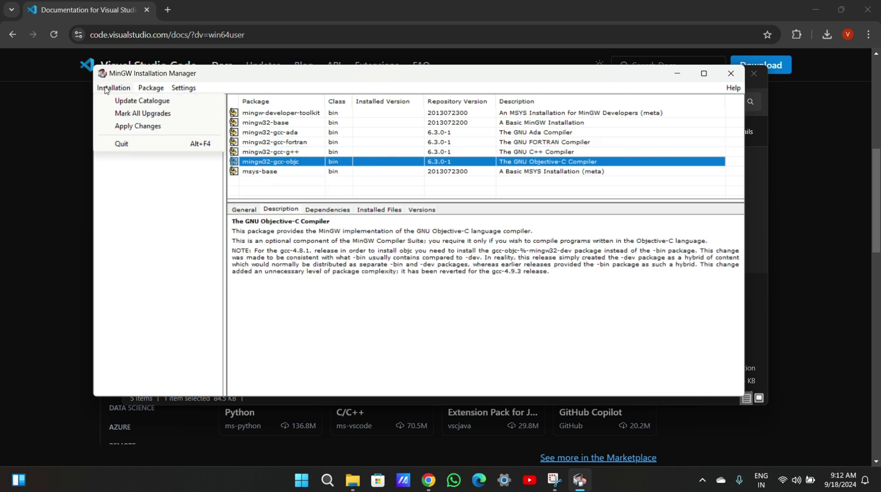
left_click(136, 131)
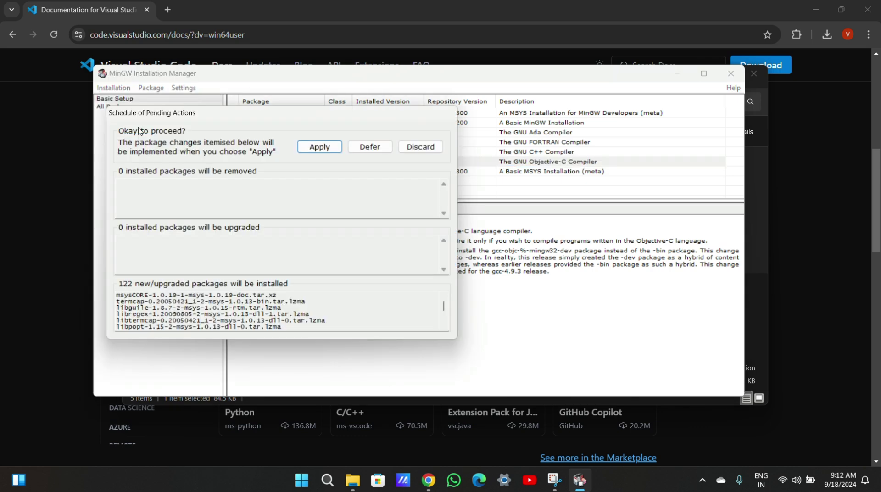
left_click(314, 148)
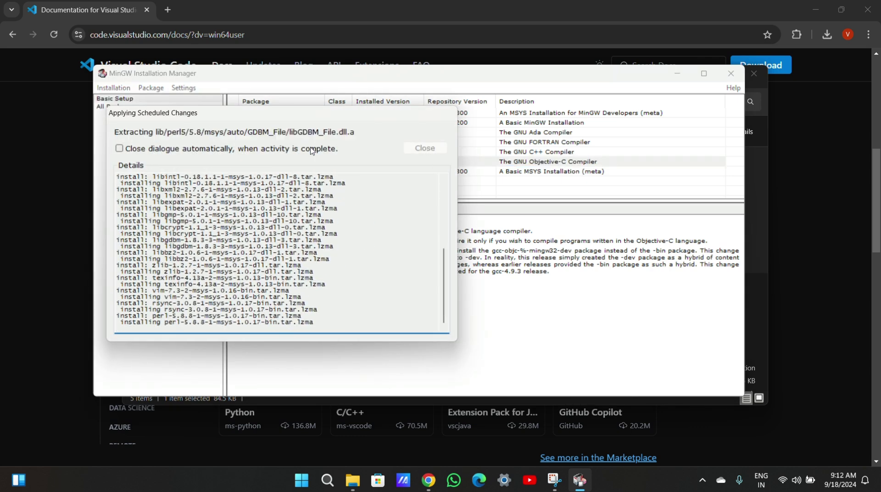
left_click(816, 9)
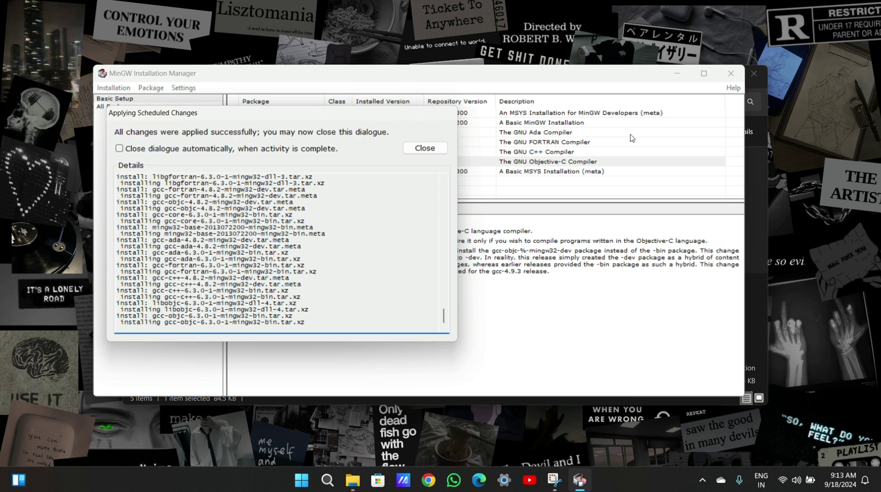
left_click(423, 147)
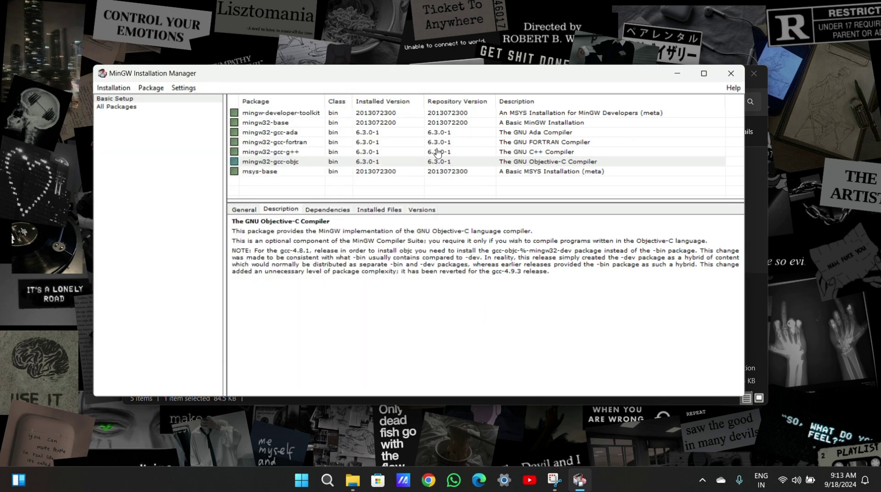
left_click(731, 73)
left_click(753, 74)
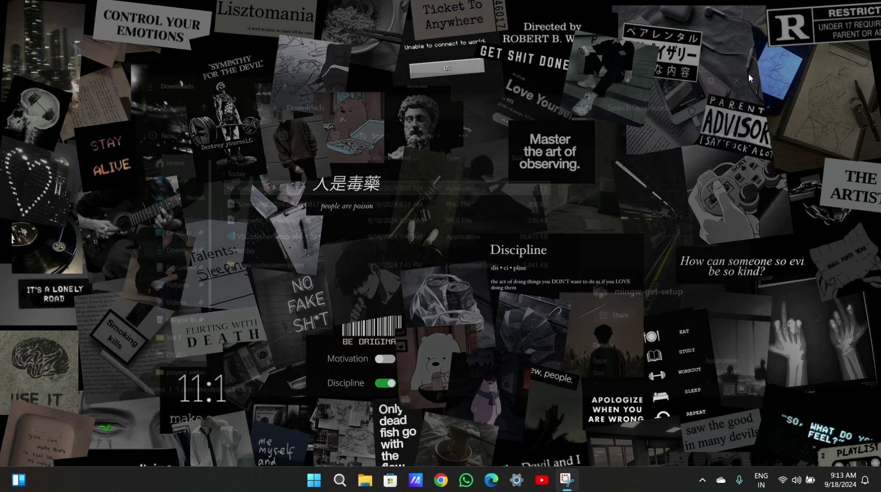
Step: Search Windows for "vs" and launch Visual Studio Code
left_click(334, 483)
type("vs")
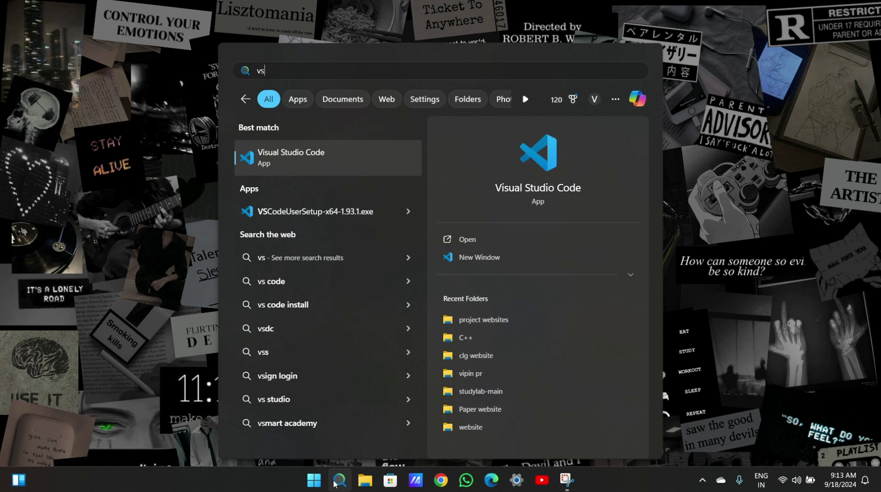
left_click(481, 238)
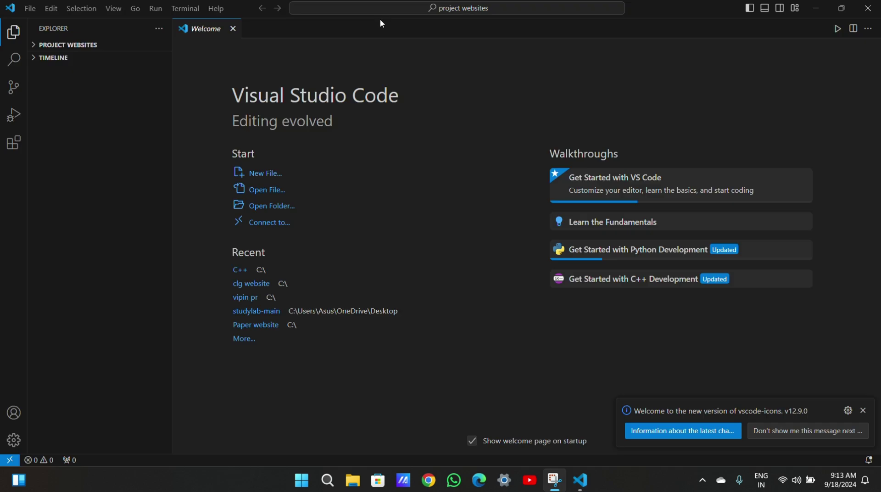
Step: Create a new folder named vscodenew on the C: drive and open it as the working folder
left_click(273, 206)
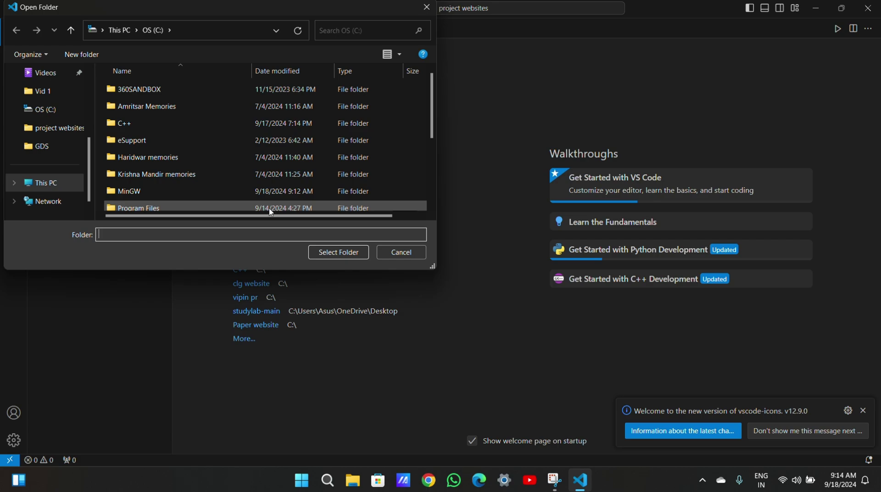
left_click(81, 54)
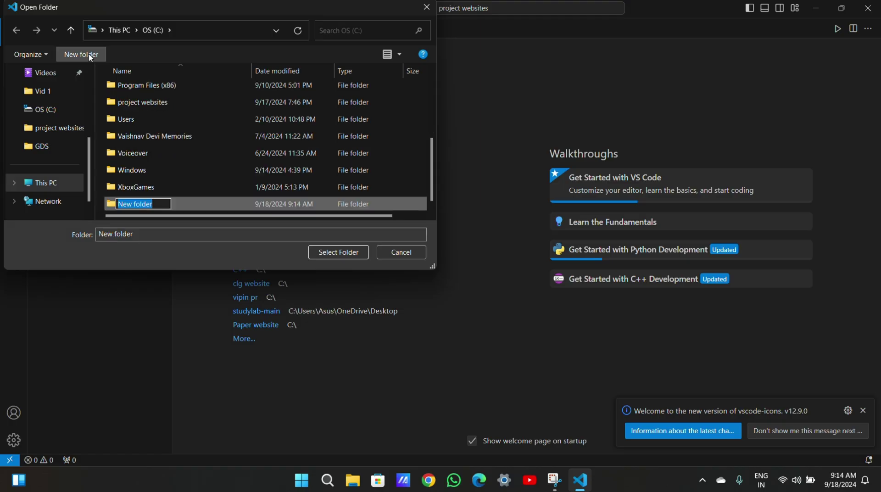
key("BackSpace")
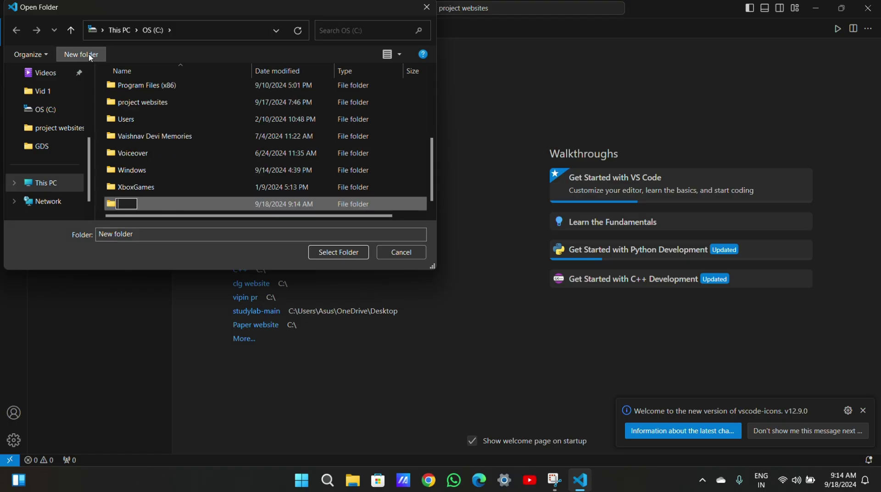
type("vscodenew")
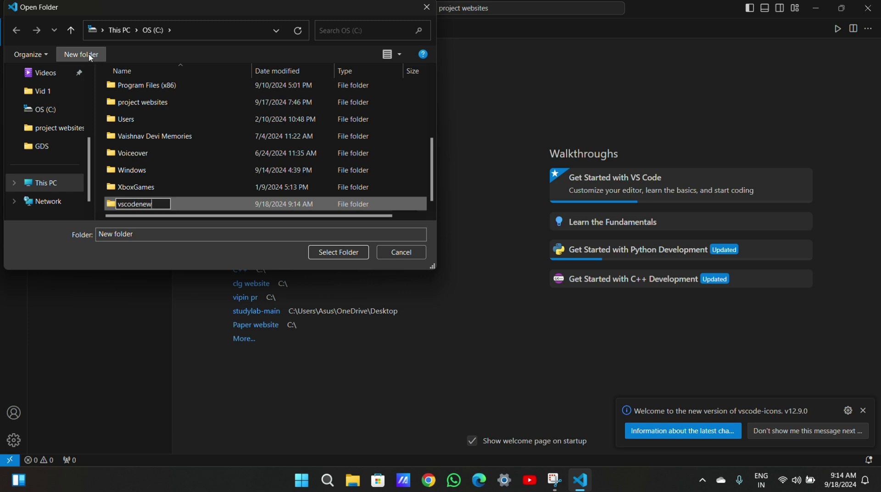
left_click(325, 257)
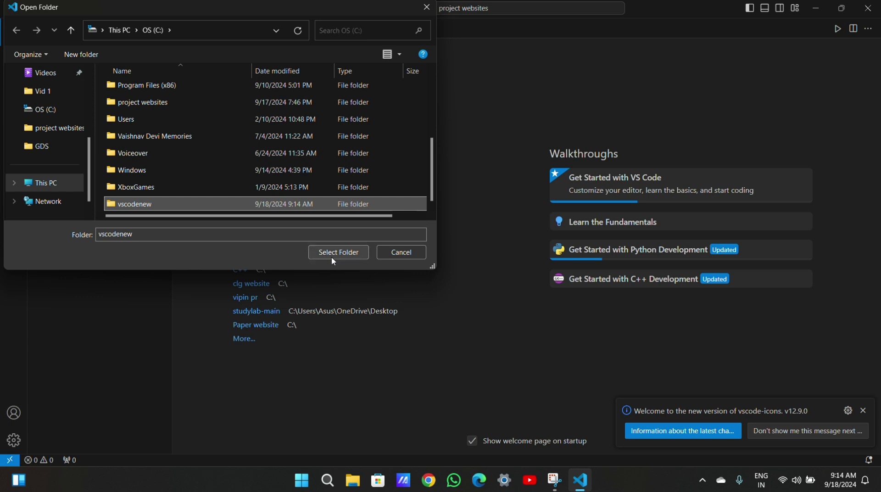
left_click(334, 257)
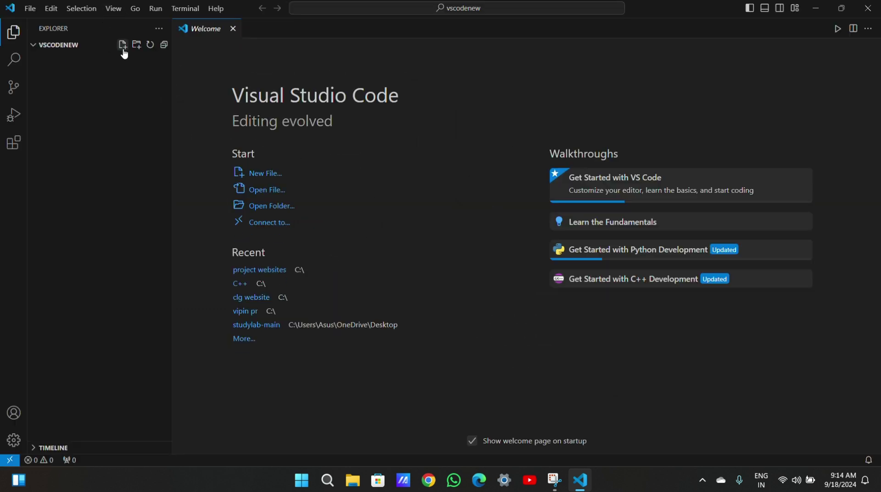
Step: Create firstcode.c in the vscodenew folder and write a C program including stdio.h whose main() prints "Hello World" and returns 0
left_click(122, 45)
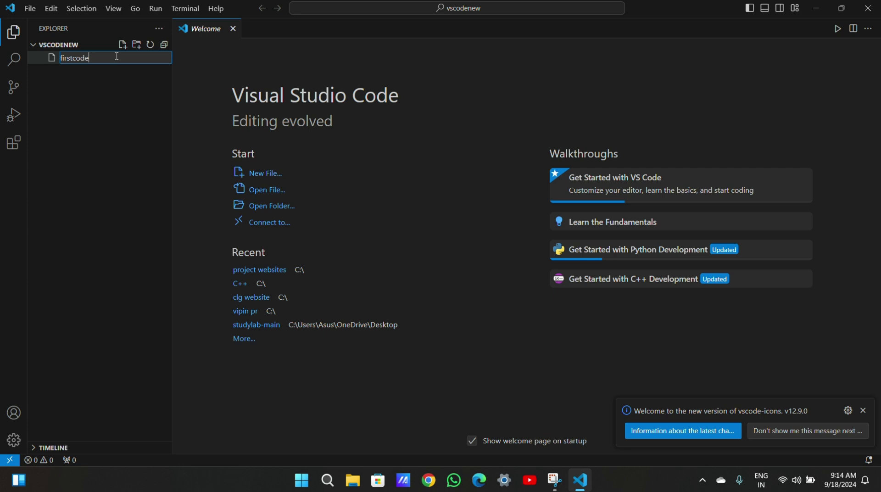
key("Return")
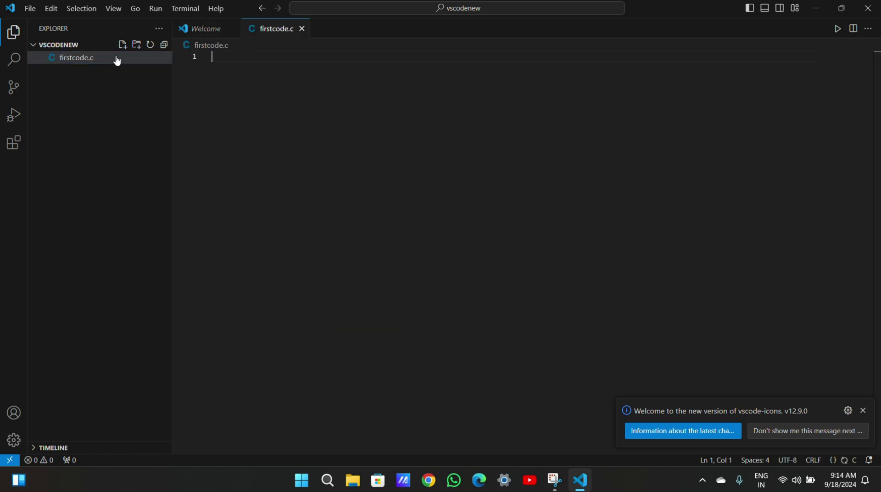
type("#inc")
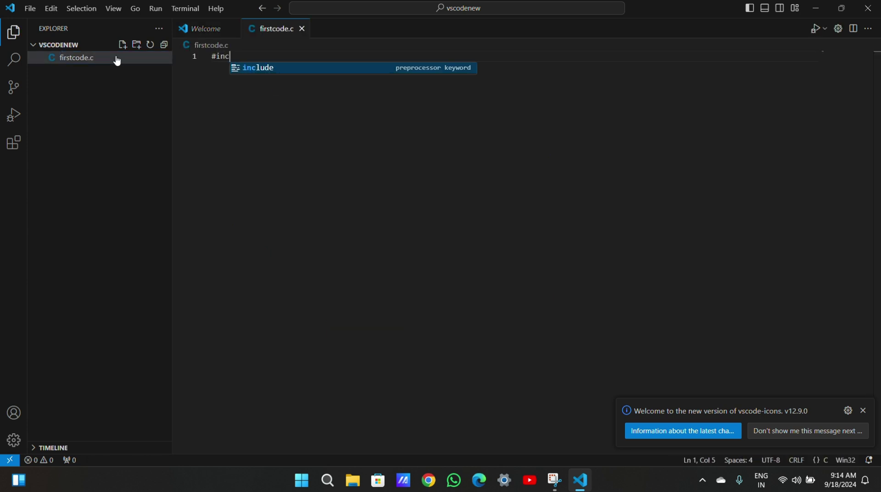
type("lude<")
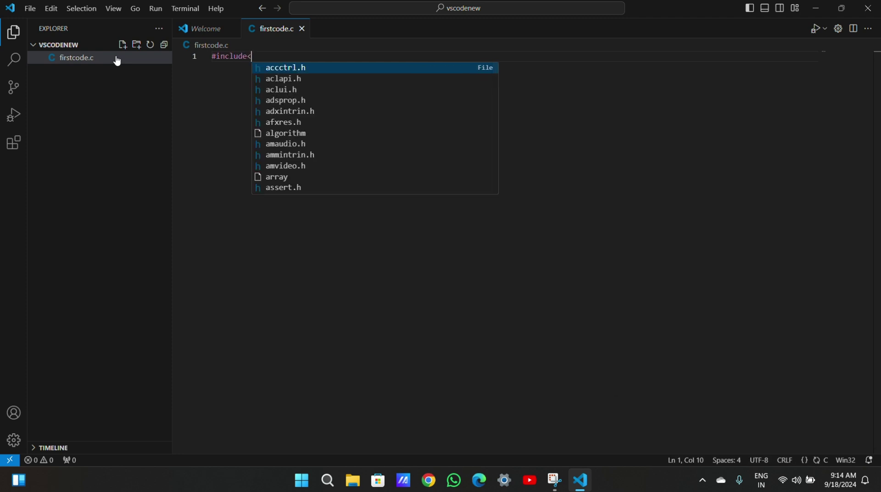
type("stdio.h")
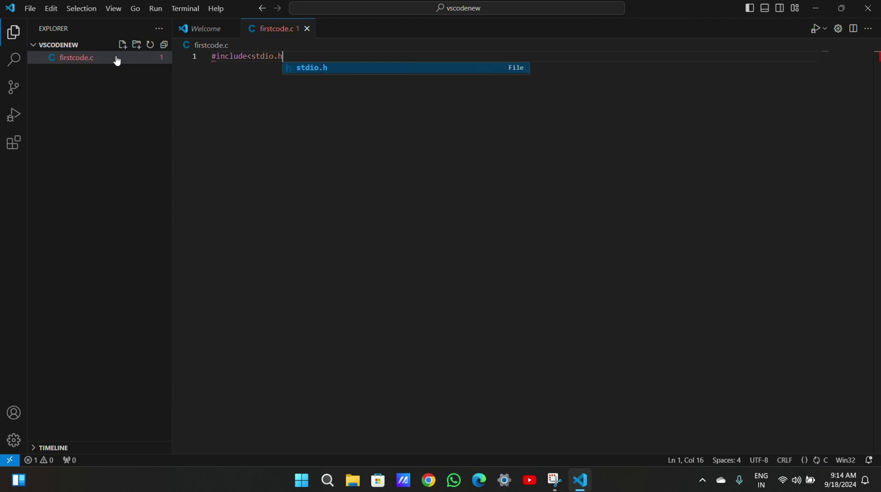
type(">")
key("Return")
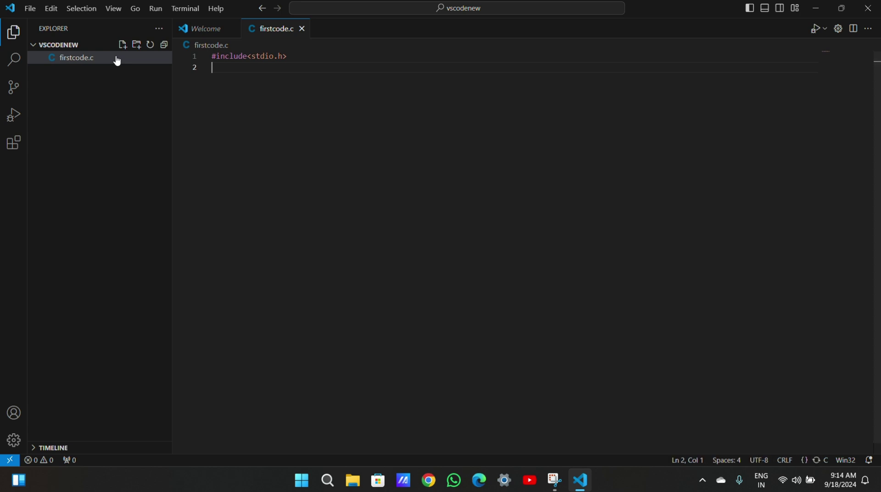
type("int main() ")
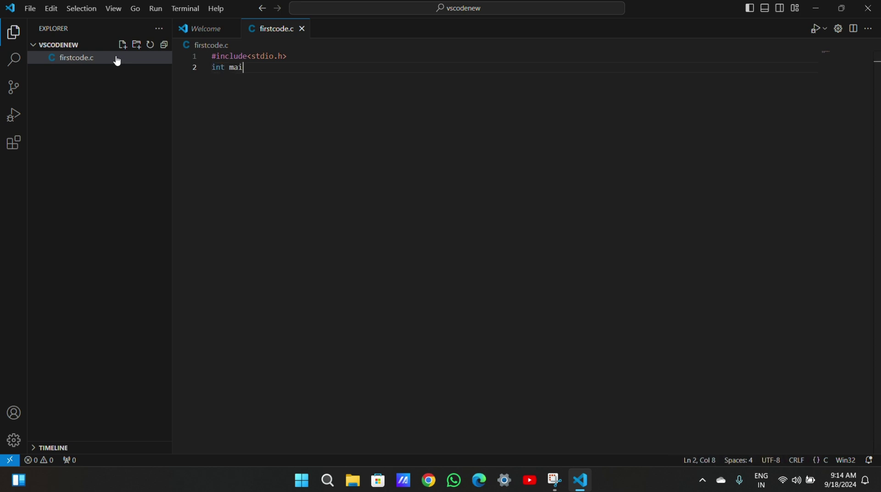
type("{")
key("Return")
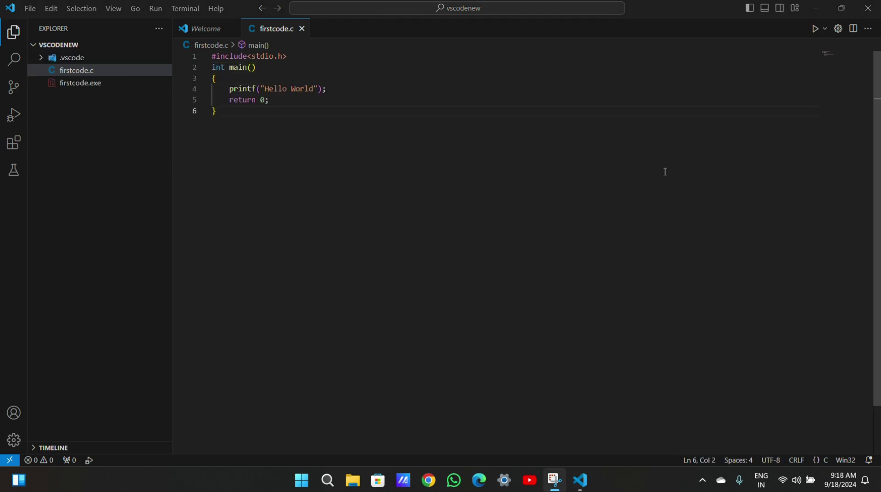
Step: Compile and execute firstcode.c with the Run Code option
left_click(826, 29)
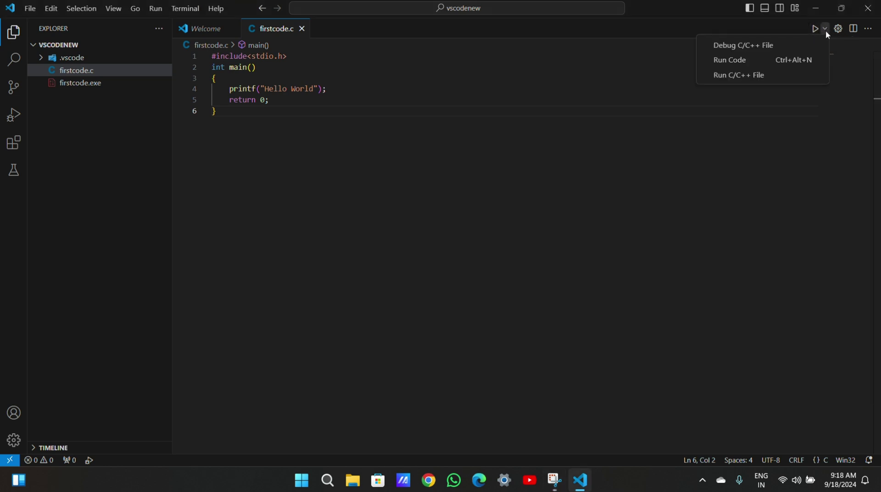
left_click(766, 63)
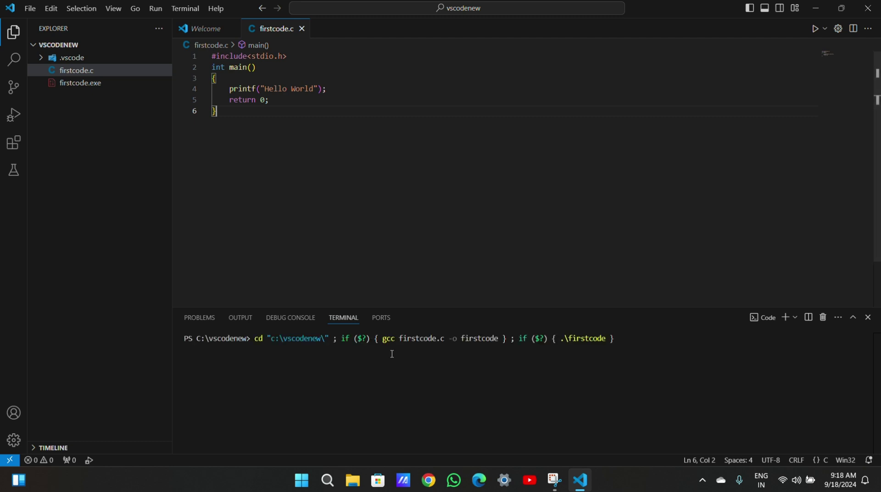